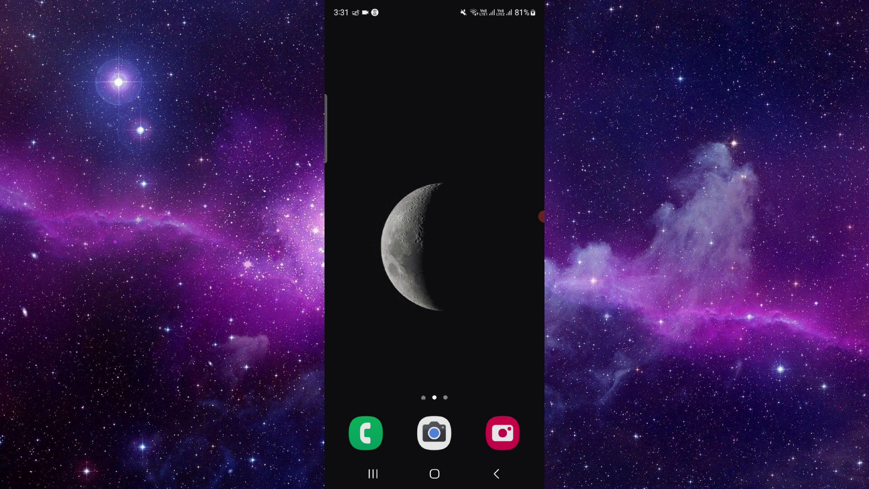
- Find and launch Facebook from the app drawer search, then scroll its screen
left_click_drag(435, 354, 435, 170)
left_click(407, 35)
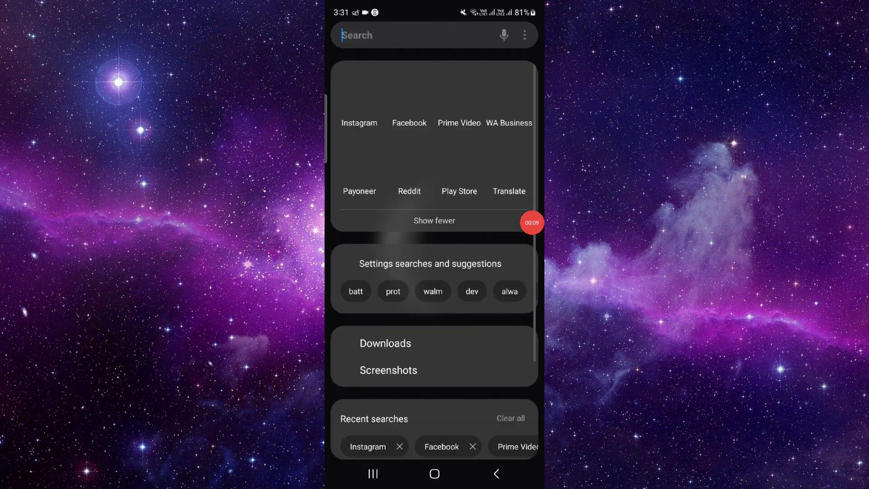
left_click(409, 95)
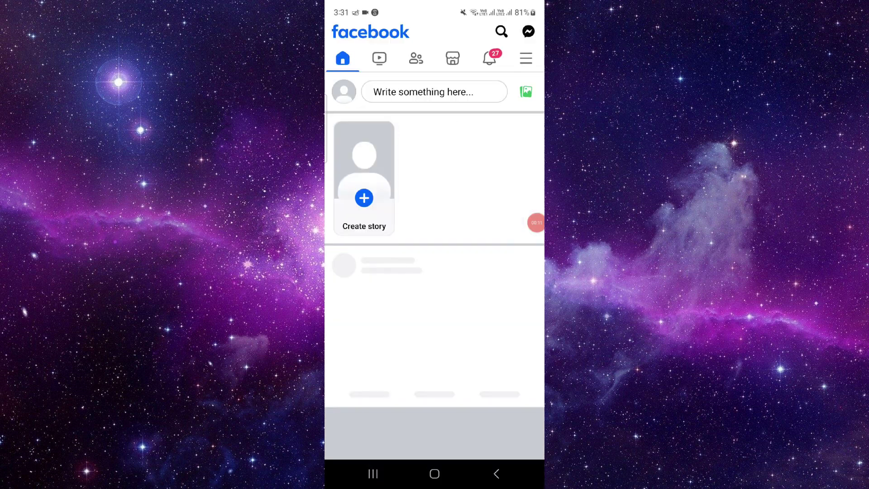
mouse_move(536, 222)
left_mouse_down()
mouse_move(519, 167)
mouse_move(518, 88)
mouse_move(532, 91)
left_mouse_up()
- Go from the Facebook menu to Pages, begin creating a new Page, then back out
left_click(526, 59)
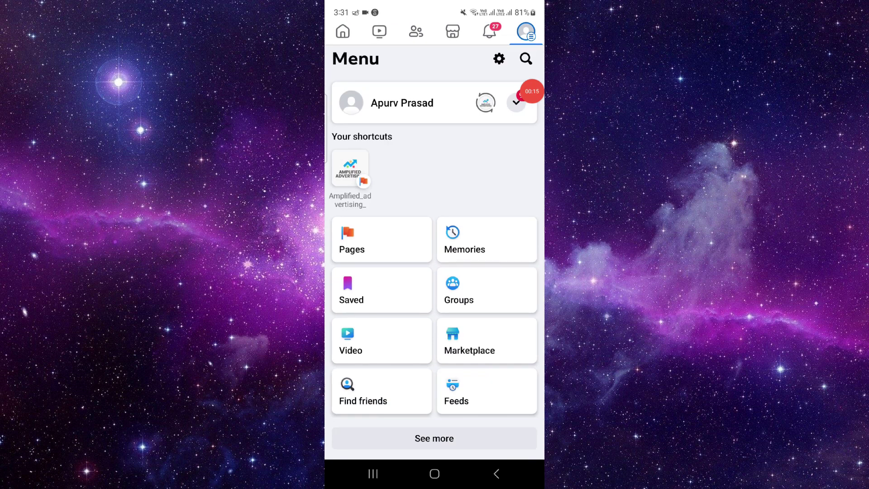
left_click(381, 239)
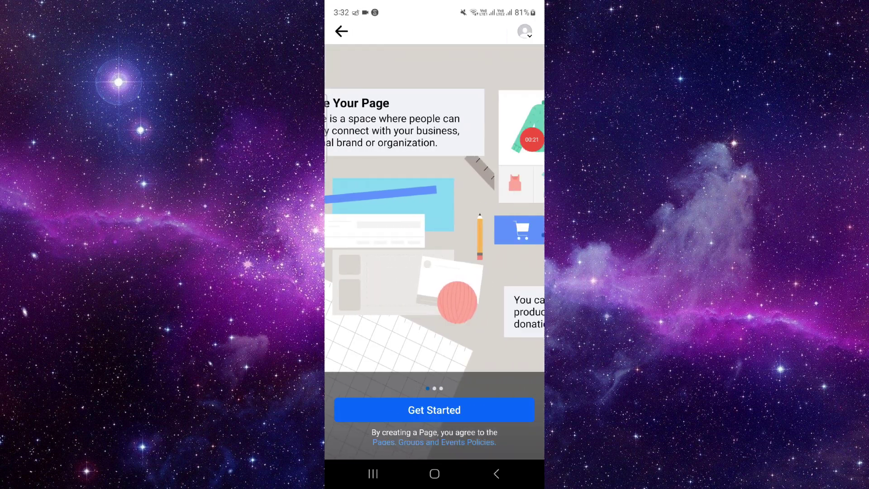
left_click(434, 410)
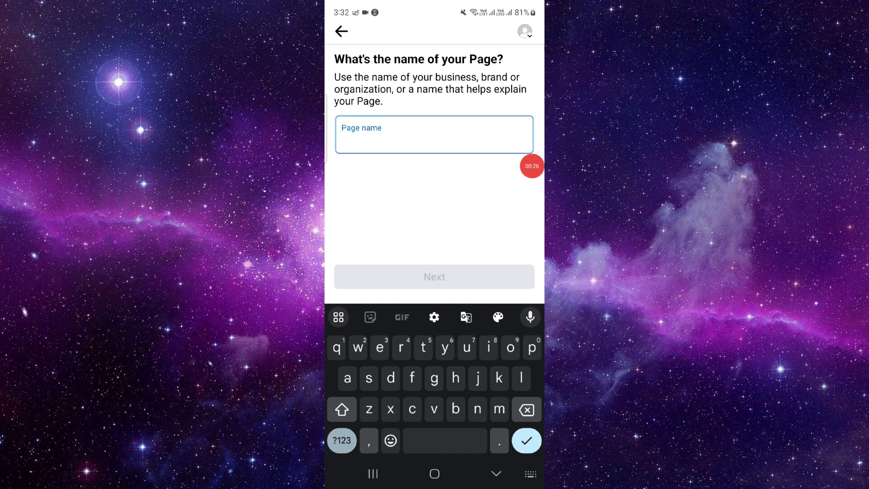
left_click(341, 31)
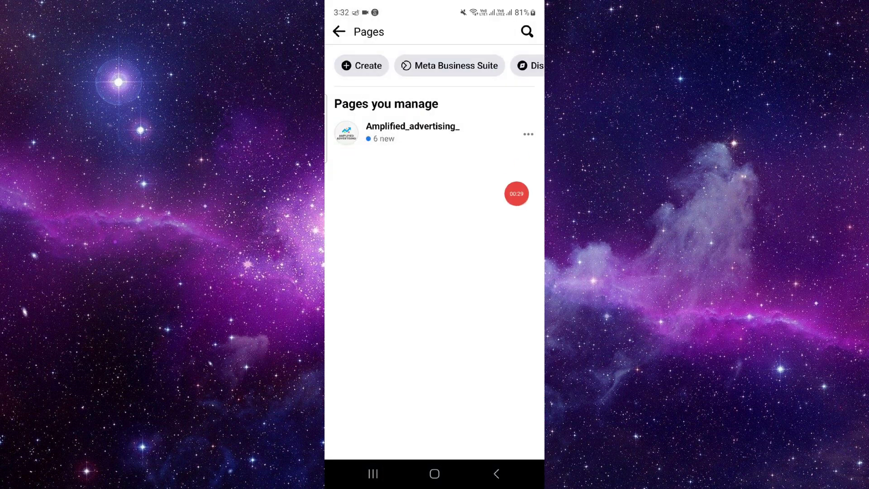
- View Amplified_advertising_ page options, leave Pages, and swipe Facebook away in Recents
left_click(529, 133)
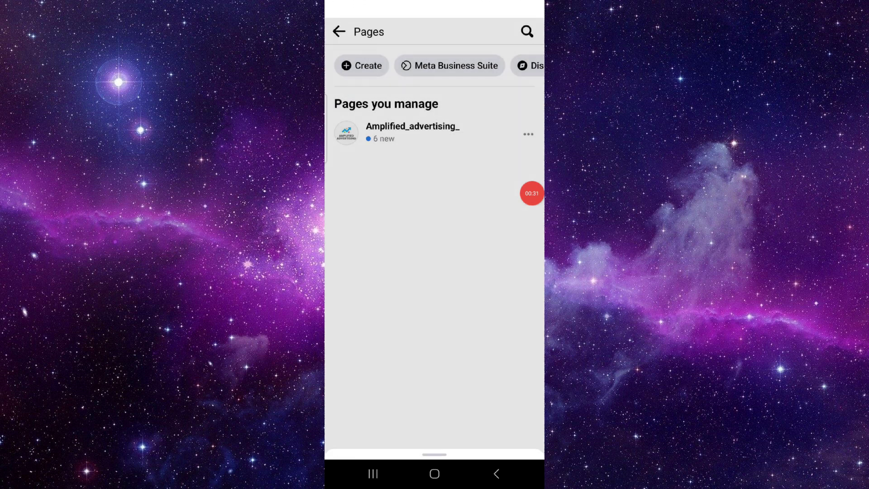
scroll(434, 65, "right", 5)
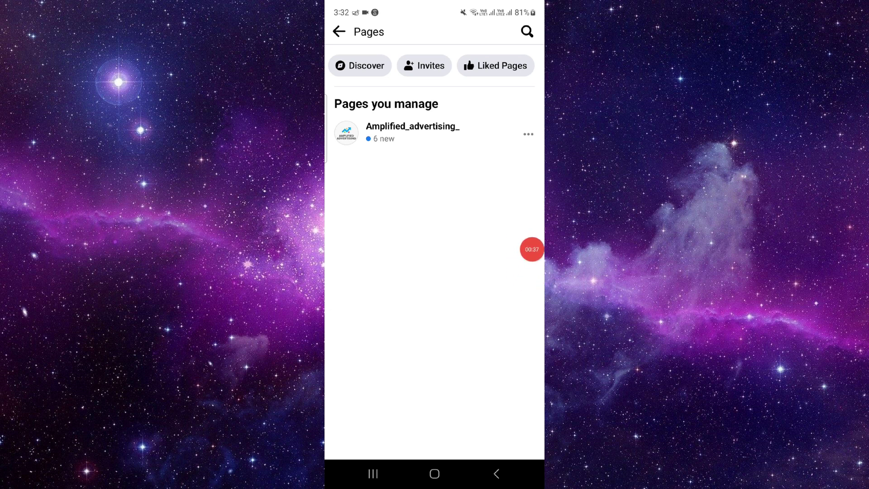
left_click(497, 474)
left_click(373, 473)
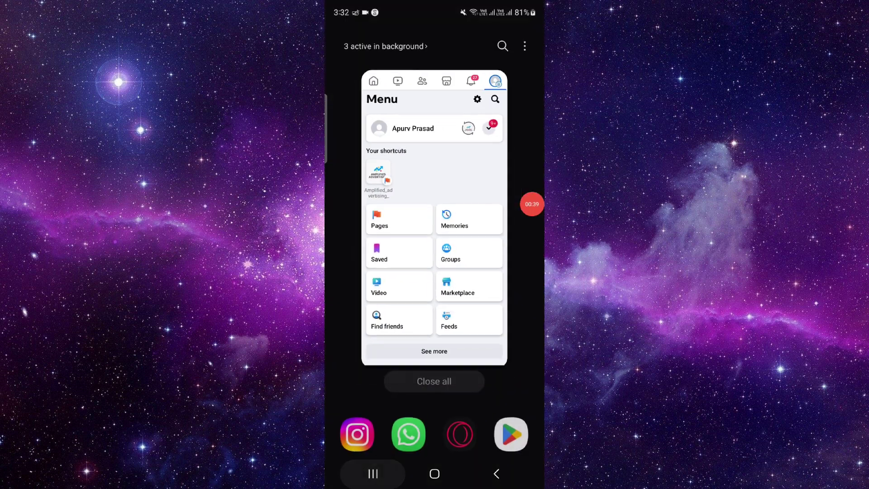
left_click_drag(434, 272, 434, 54)
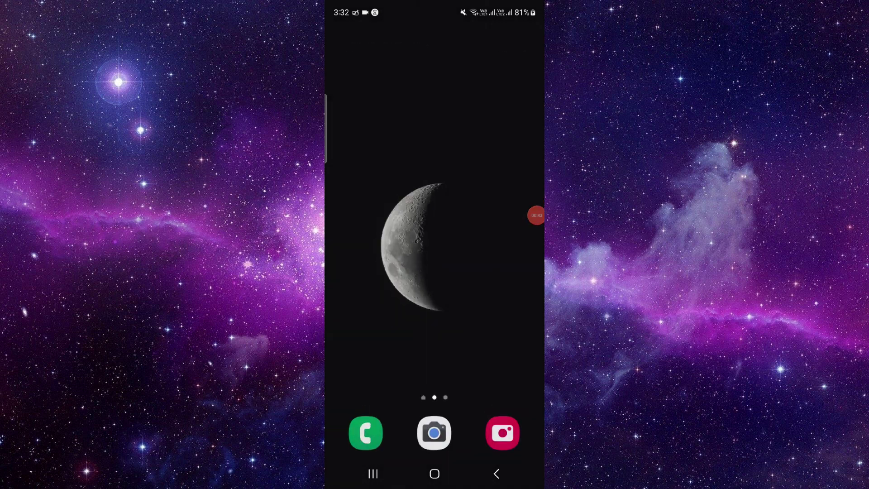
mouse_move(537, 216)
left_mouse_down()
mouse_move(516, 201)
mouse_move(531, 152)
mouse_move(522, 191)
mouse_move(532, 237)
mouse_move(532, 150)
mouse_move(531, 215)
left_mouse_up()
left_click(532, 216)
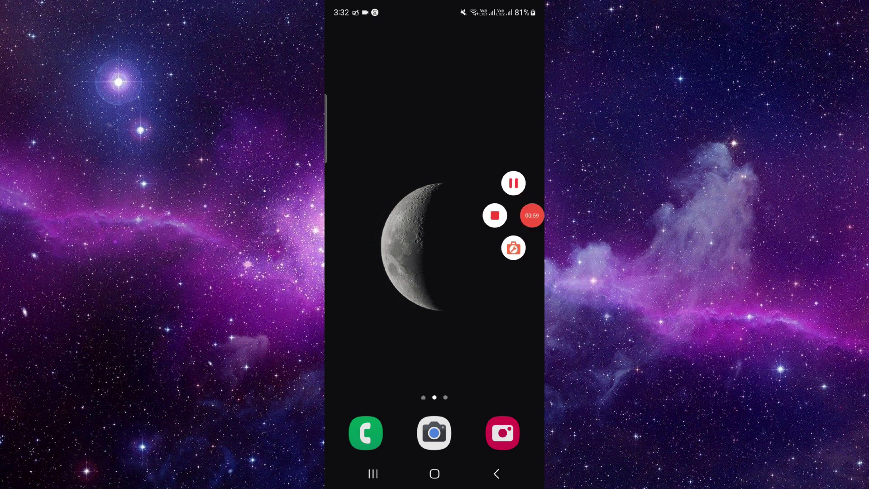